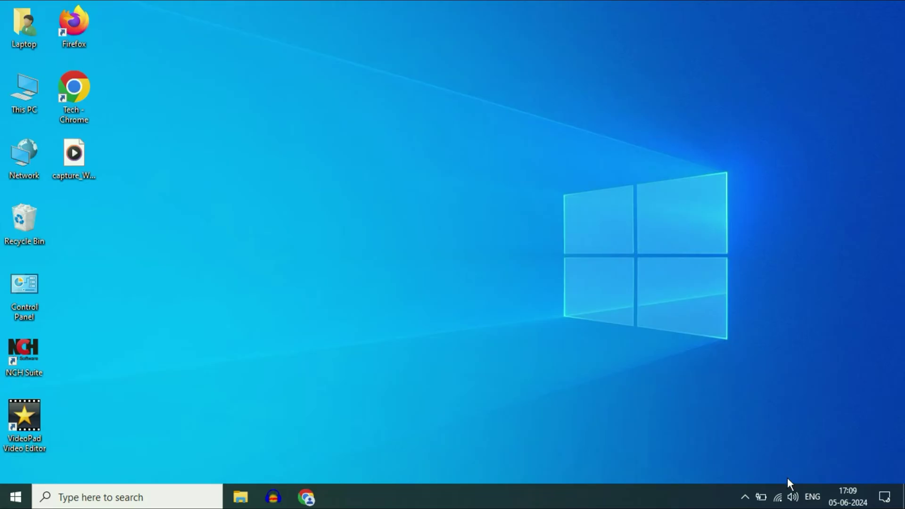
Open the My WiFi network's properties and scroll down to its IP settings
{"action": "left_click", "coordinate": [778, 497]}
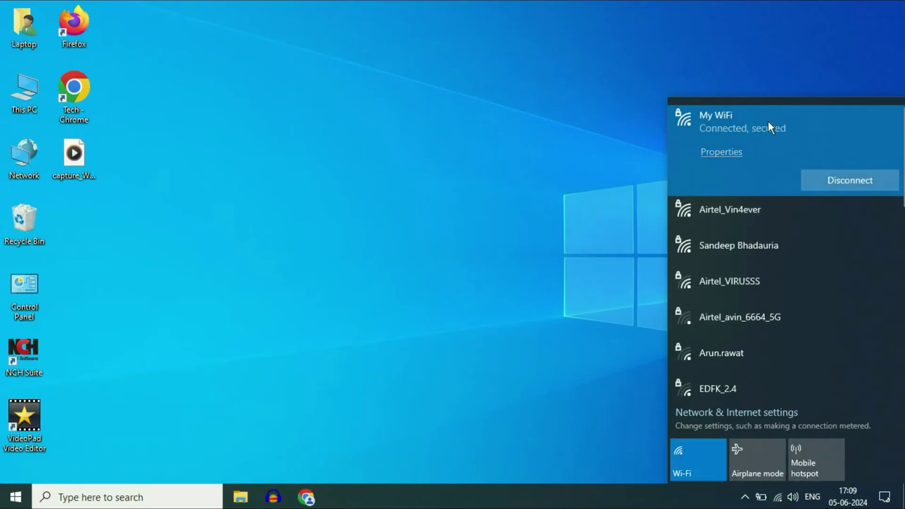
{"action": "left_click", "coordinate": [734, 153]}
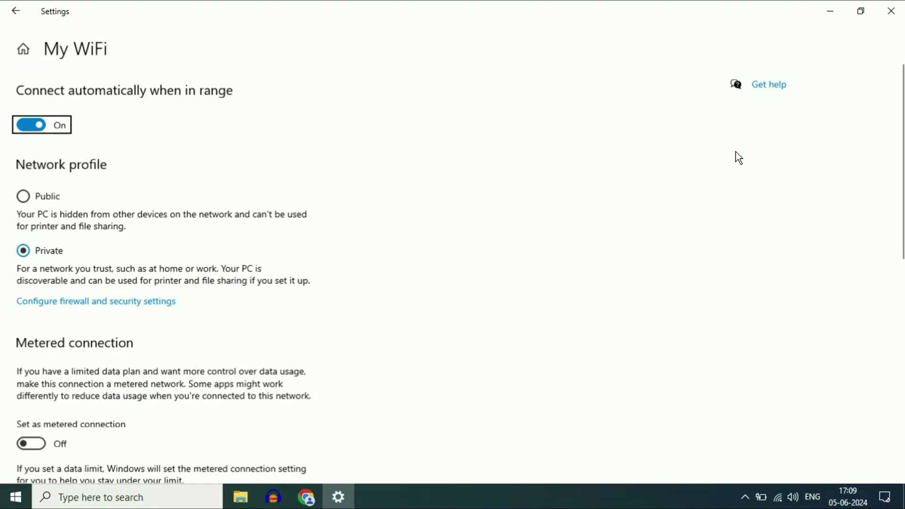
{"action": "scroll", "coordinate": [452, 208], "scroll_direction": "down", "scroll_amount": 1}
{"action": "scroll", "coordinate": [449, 203], "scroll_direction": "down", "scroll_amount": 10}
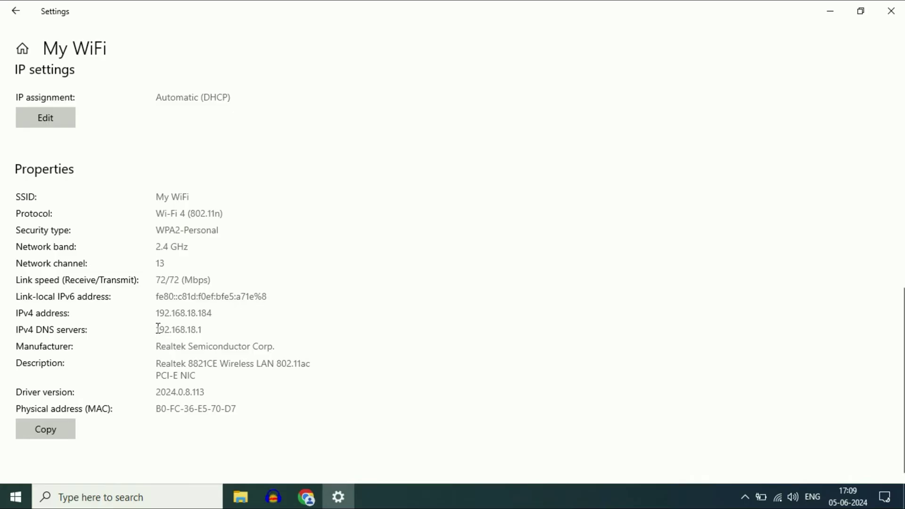
Select the IPv4 DNS server address 192.168.18.1
{"action": "left_click_drag", "start_coordinate": [157, 325], "coordinate": [210, 327]}
{"action": "left_click", "coordinate": [188, 329]}
{"action": "left_click_drag", "start_coordinate": [157, 330], "coordinate": [210, 330]}
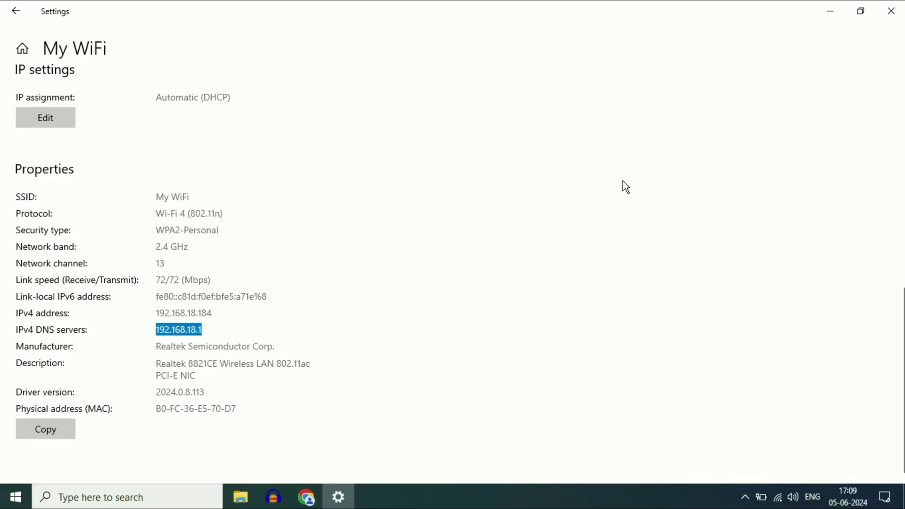
Close Settings and launch Command Prompt as administrator from a Start search for cmd
{"action": "left_click", "coordinate": [891, 12]}
{"action": "left_click", "coordinate": [15, 496]}
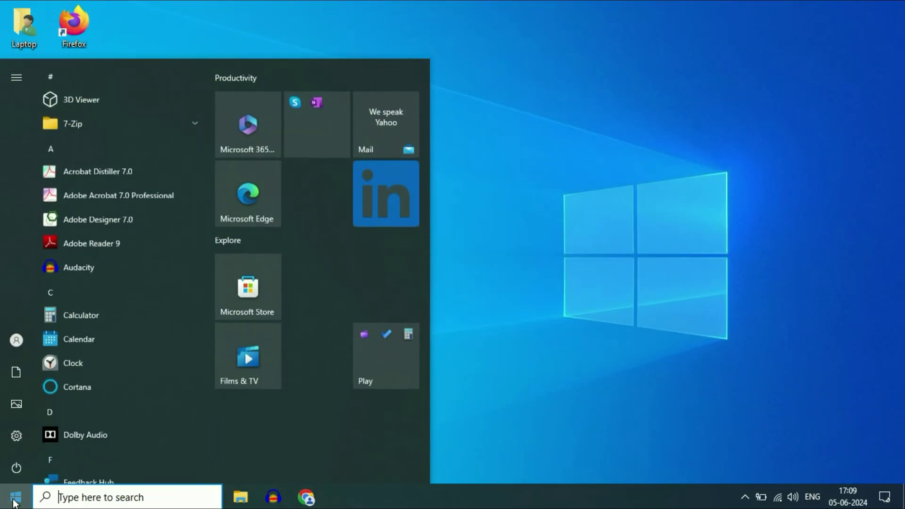
{"action": "type", "text": "cmf"}
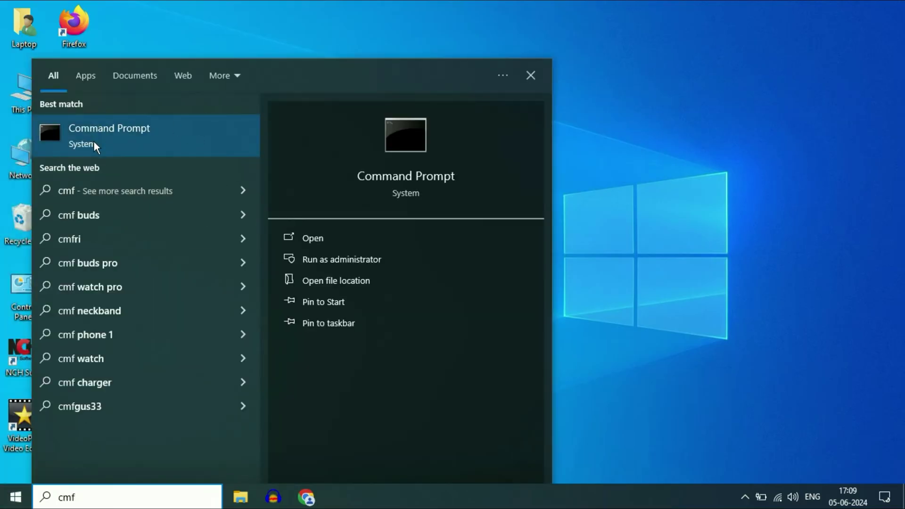
{"action": "right_click", "coordinate": [151, 131]}
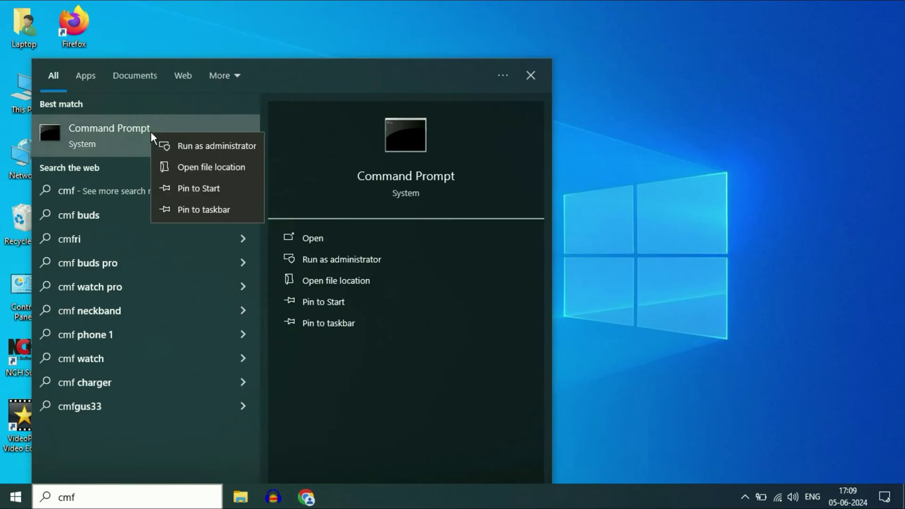
{"action": "left_click", "coordinate": [197, 146]}
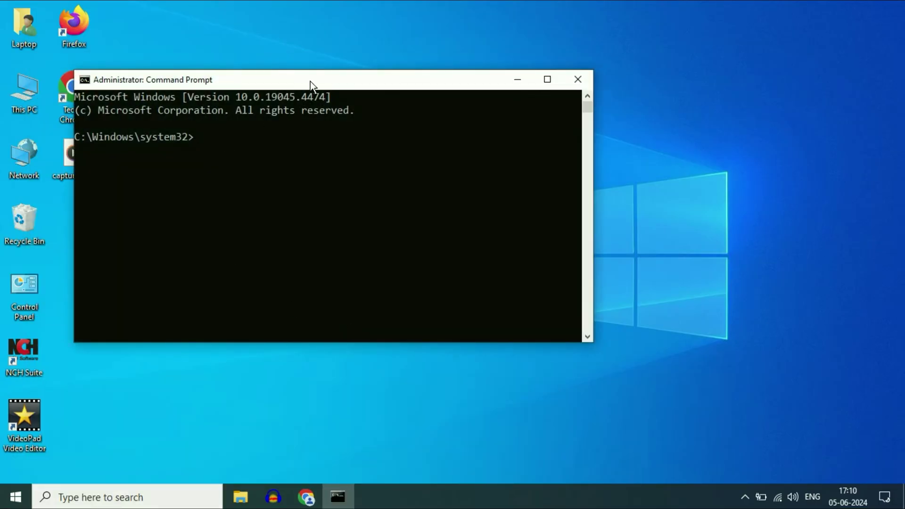
{"action": "left_click_drag", "start_coordinate": [310, 82], "coordinate": [451, 81]}
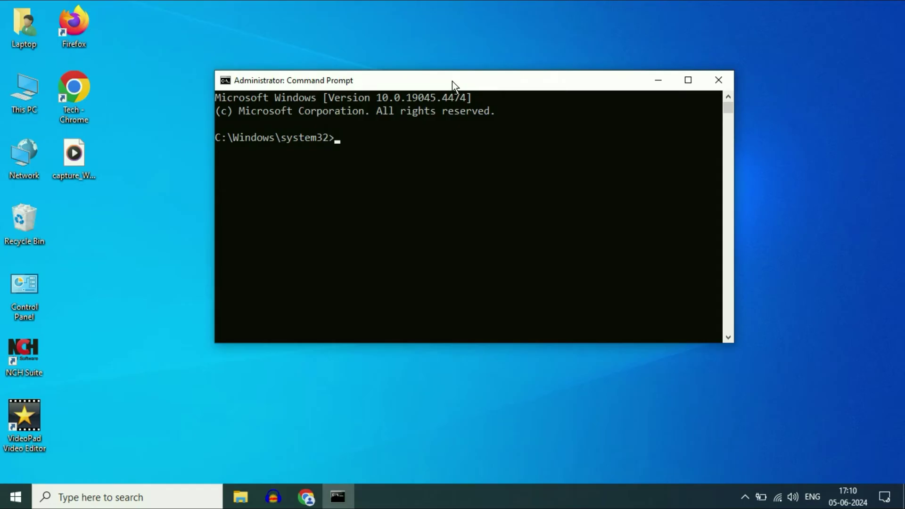
Run ipconfig, maximize the window, and copy the Wi-Fi default gateway 192.168.18.1
{"action": "type", "text": "ip"}
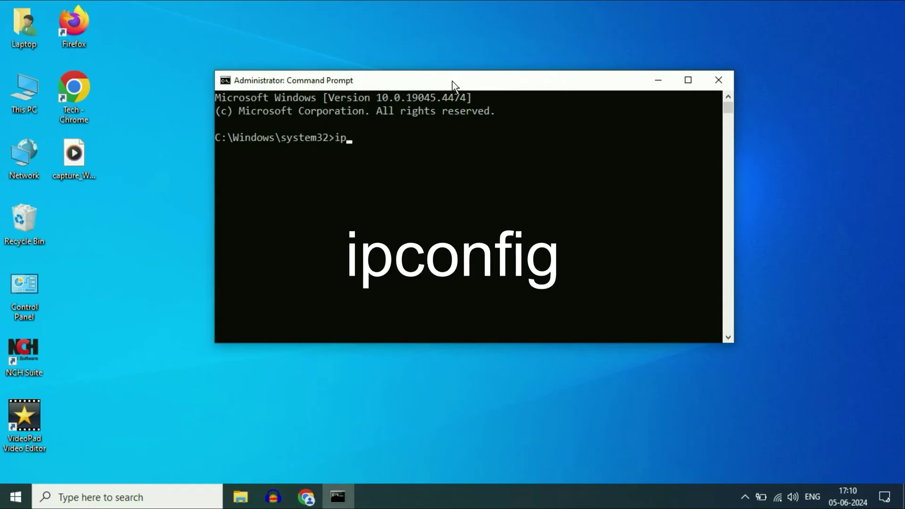
{"action": "type", "text": "config"}
{"action": "key", "text": "Return"}
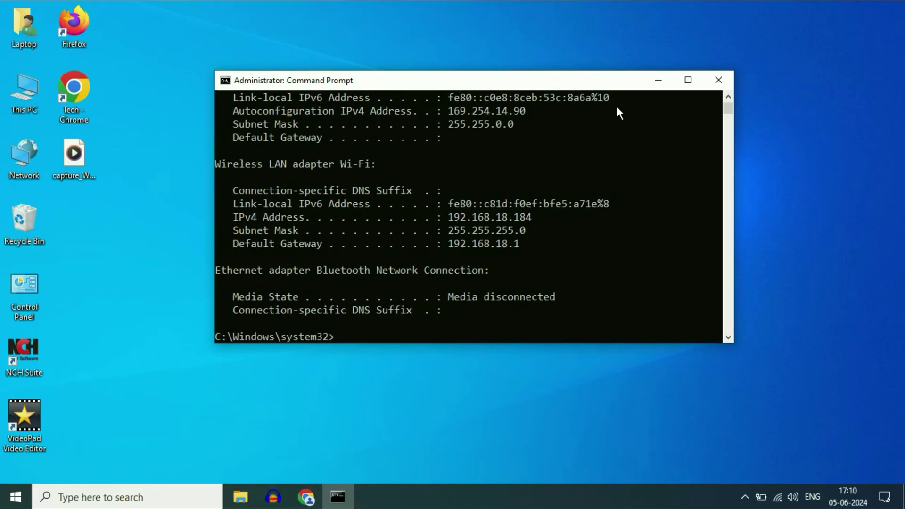
{"action": "left_click", "coordinate": [688, 80]}
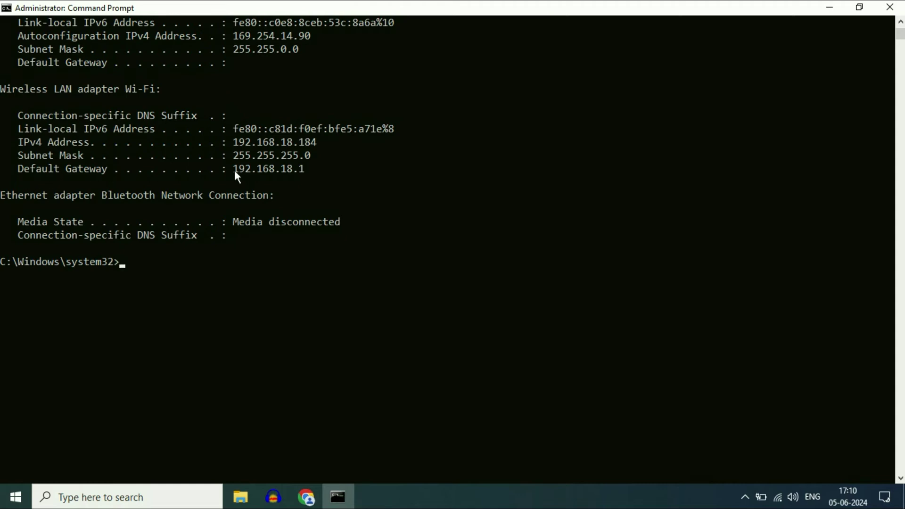
{"action": "left_click_drag", "start_coordinate": [234, 171], "coordinate": [302, 171]}
{"action": "left_click", "coordinate": [303, 171]}
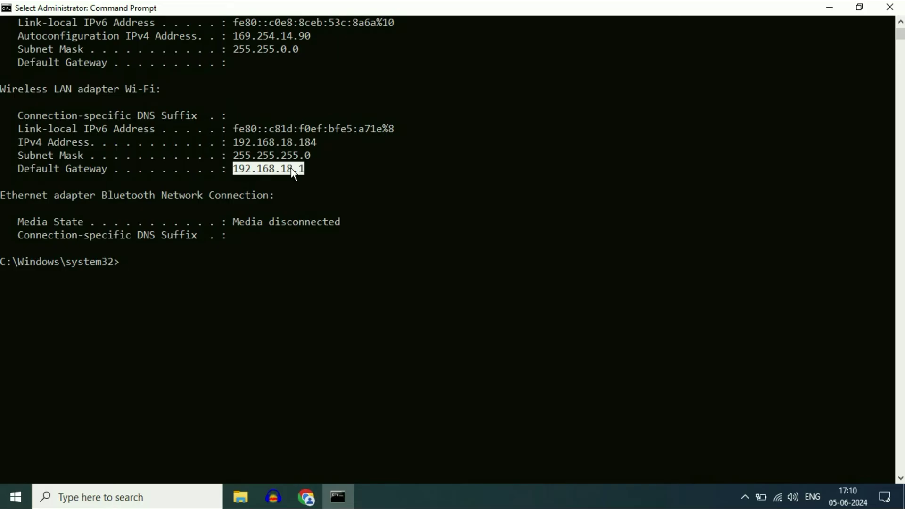
{"action": "key", "text": "ctrl+c"}
{"action": "left_click_drag", "start_coordinate": [233, 170], "coordinate": [303, 171]}
{"action": "key", "text": "ctrl+c"}
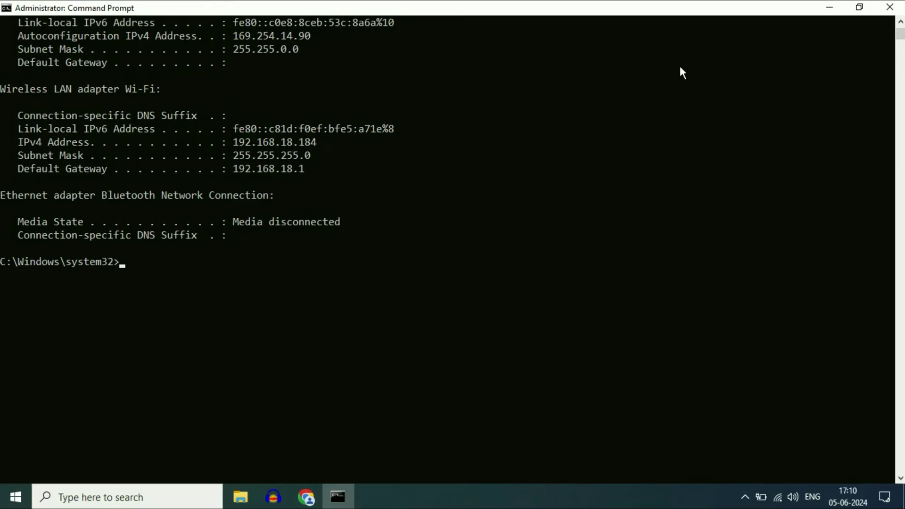
Close Command Prompt, then paste 192.168.18.1 into Chrome's address bar and load it
{"action": "left_click", "coordinate": [890, 7]}
{"action": "left_click", "coordinate": [307, 497]}
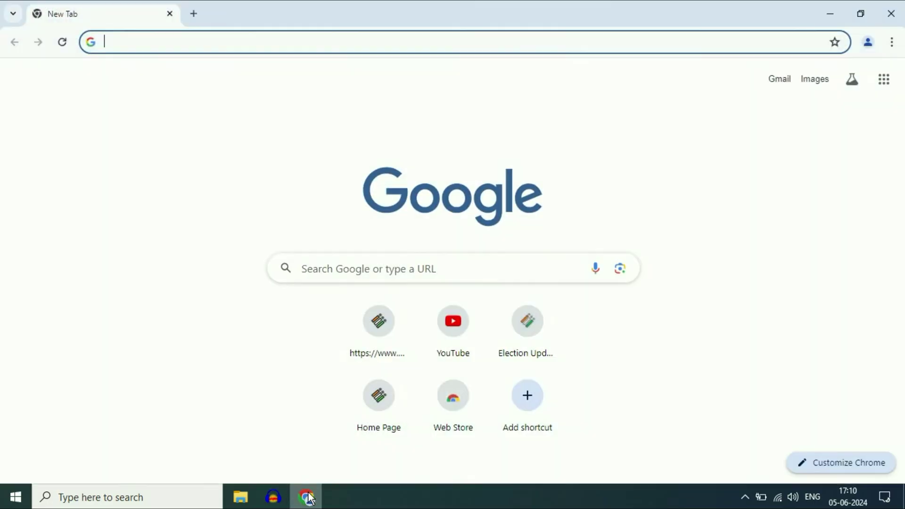
{"action": "key", "text": "ctrl+v"}
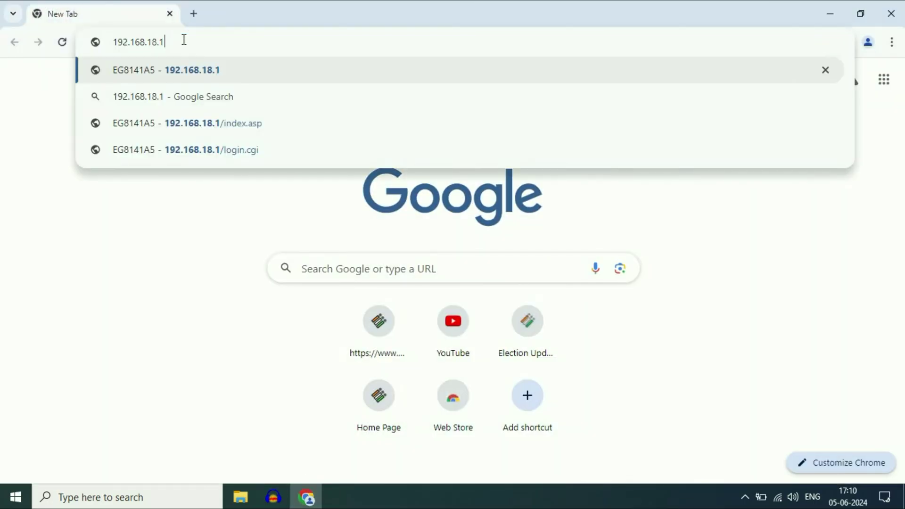
{"action": "key", "text": "Return"}
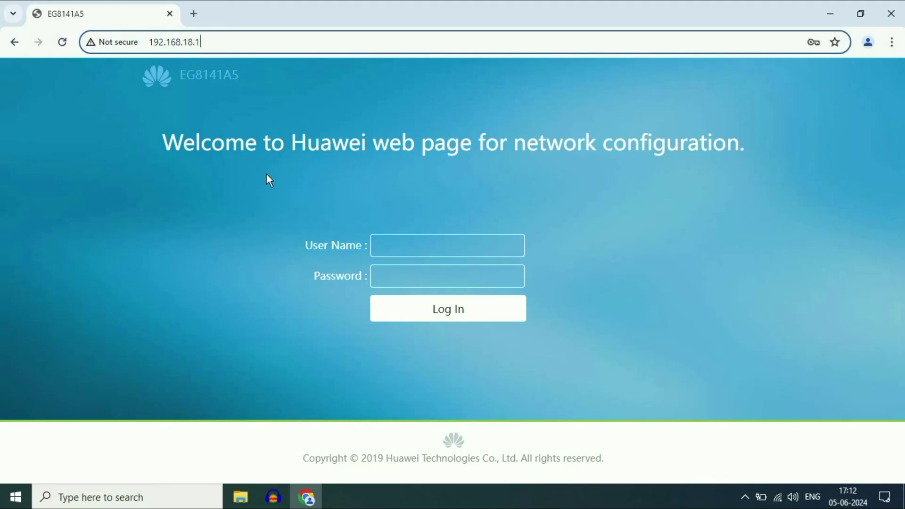
{"action": "left_click", "coordinate": [194, 13]}
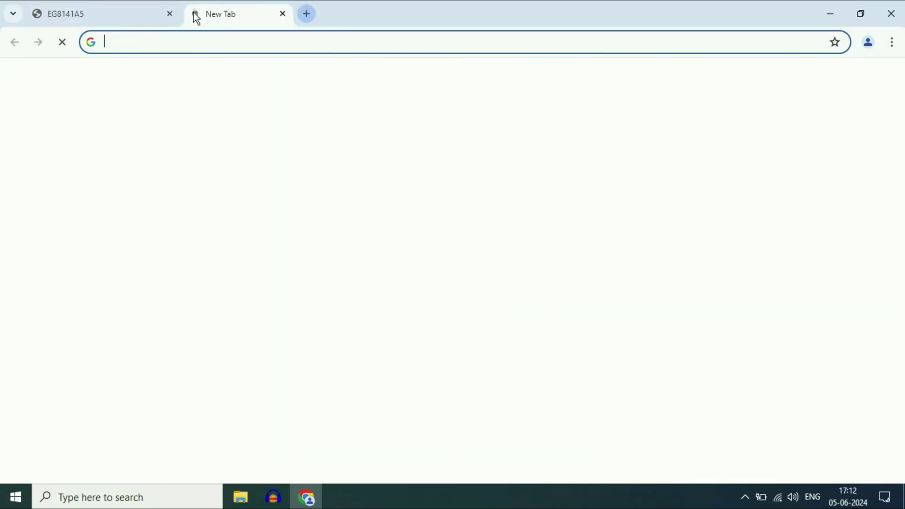
{"action": "left_click", "coordinate": [225, 46]}
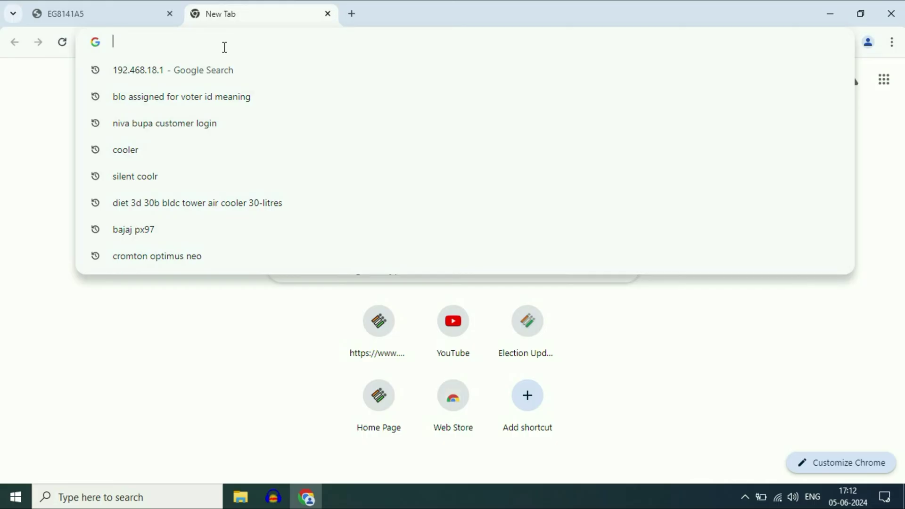
{"action": "type", "text": "https"}
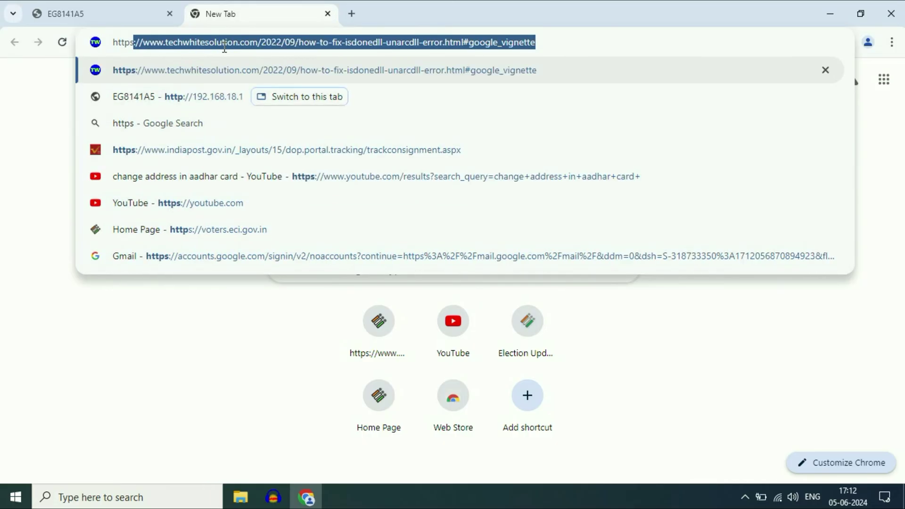
{"action": "type", "text": ":/"}
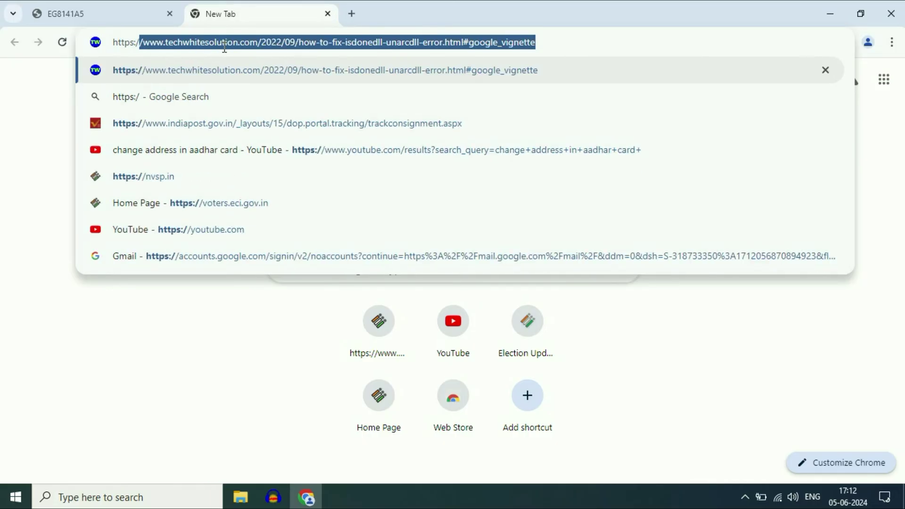
{"action": "type", "text": "/19"}
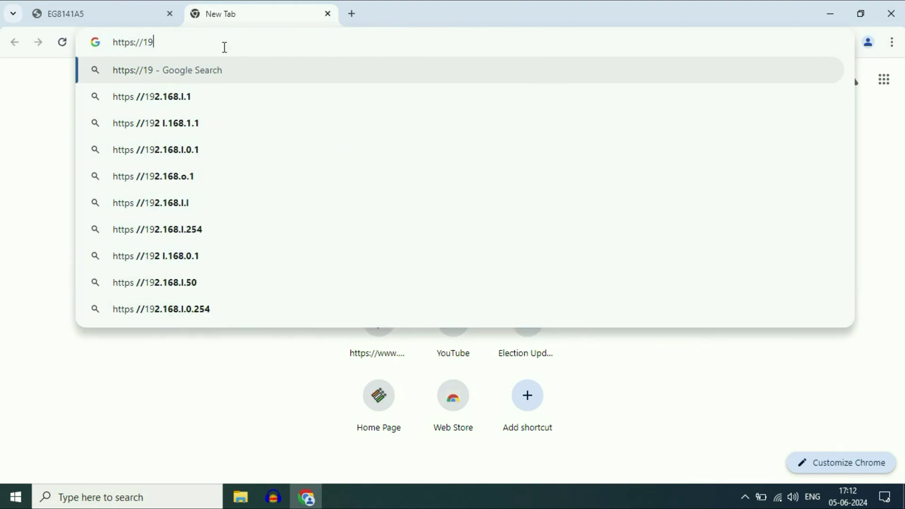
{"action": "type", "text": "2.168.18"}
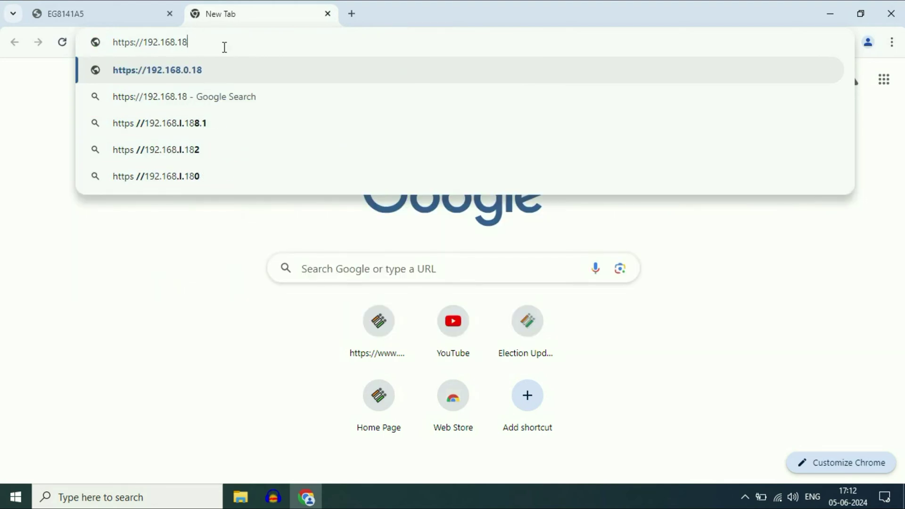
{"action": "type", "text": ".1"}
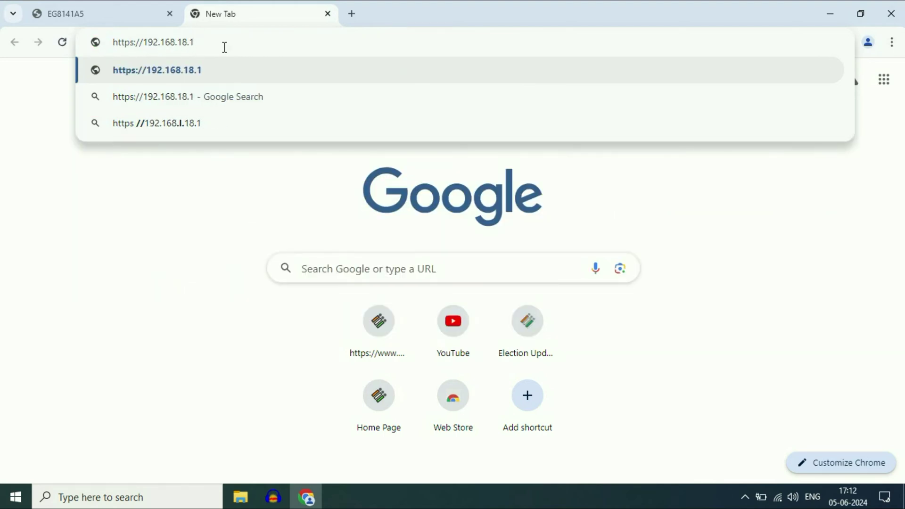
{"action": "key", "text": "Return"}
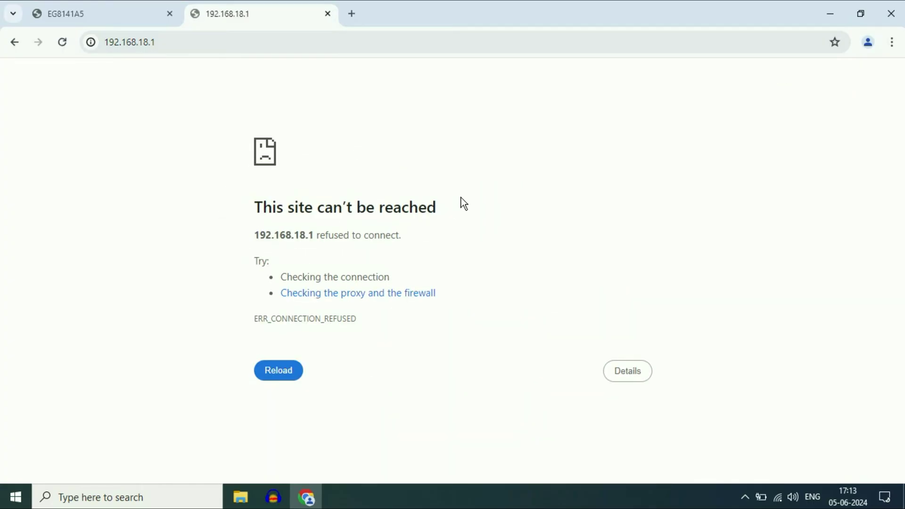
{"action": "left_click", "coordinate": [245, 42]}
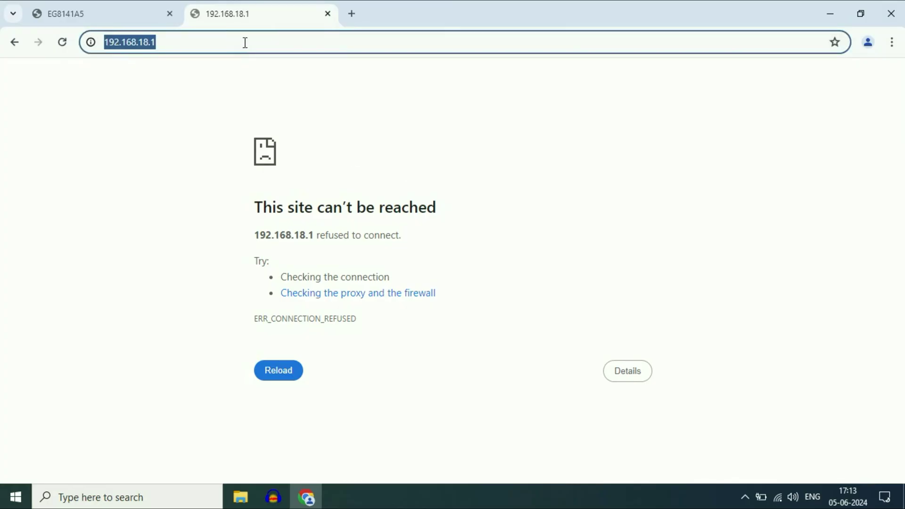
{"action": "left_click", "coordinate": [245, 43]}
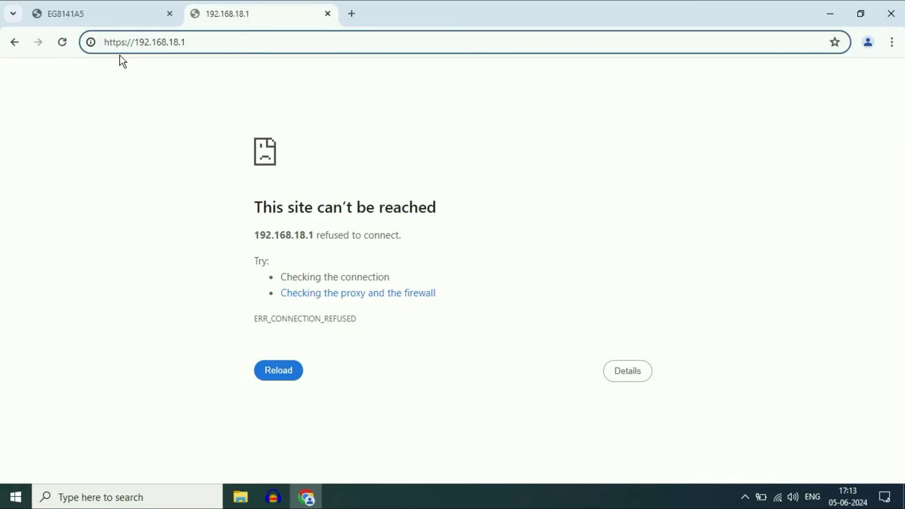
{"action": "left_click", "coordinate": [126, 42]}
{"action": "key", "text": "BackSpace"}
{"action": "key", "text": "BackSpace"}
{"action": "type", "text": ":"}
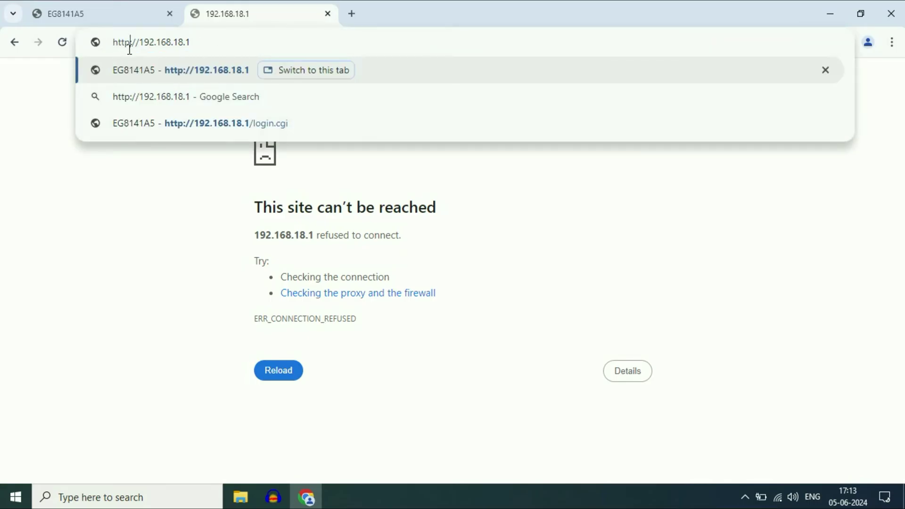
{"action": "left_click", "coordinate": [208, 45]}
{"action": "key", "text": "Return"}
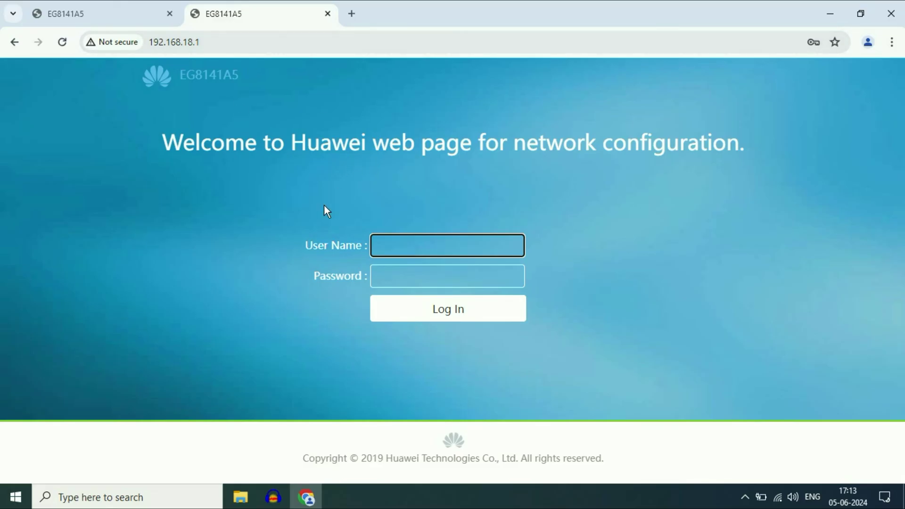
Launch Microsoft Edge from a search for 'inter', then minimize it to reveal Chrome
{"action": "left_click", "coordinate": [63, 497]}
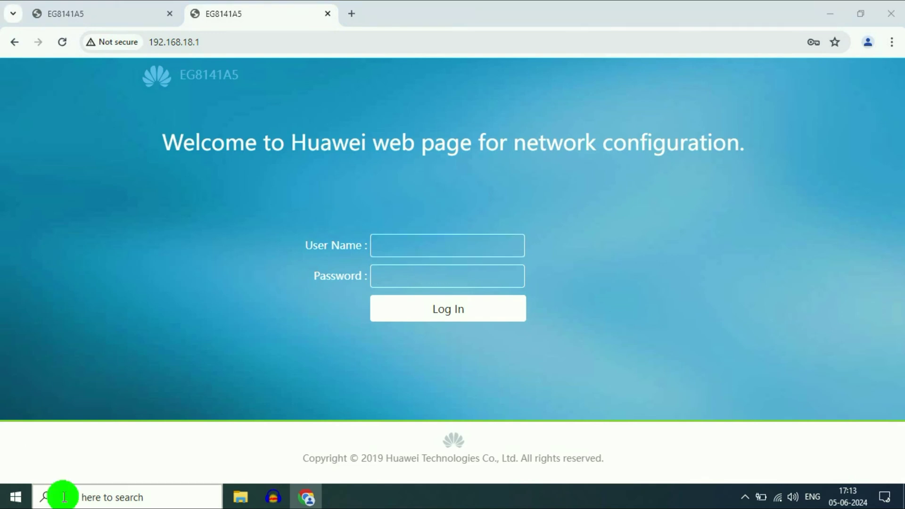
{"action": "type", "text": "inter"}
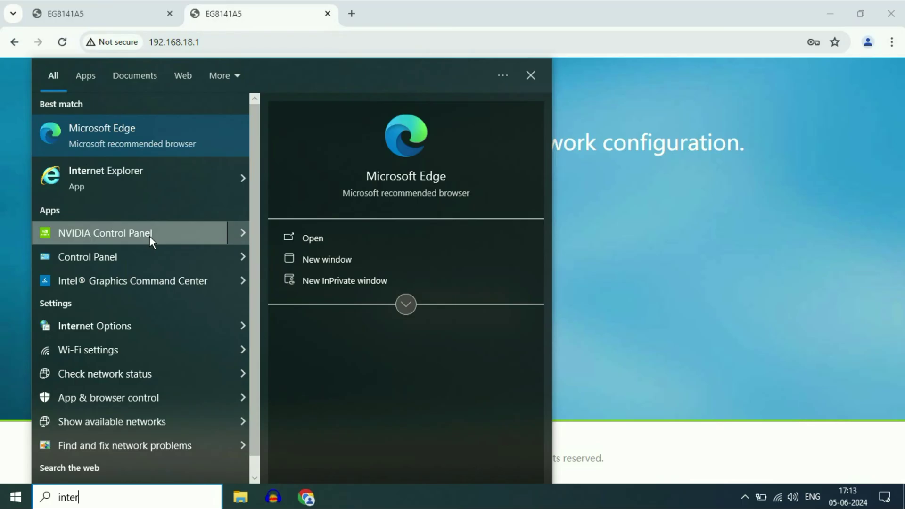
{"action": "left_click", "coordinate": [118, 140]}
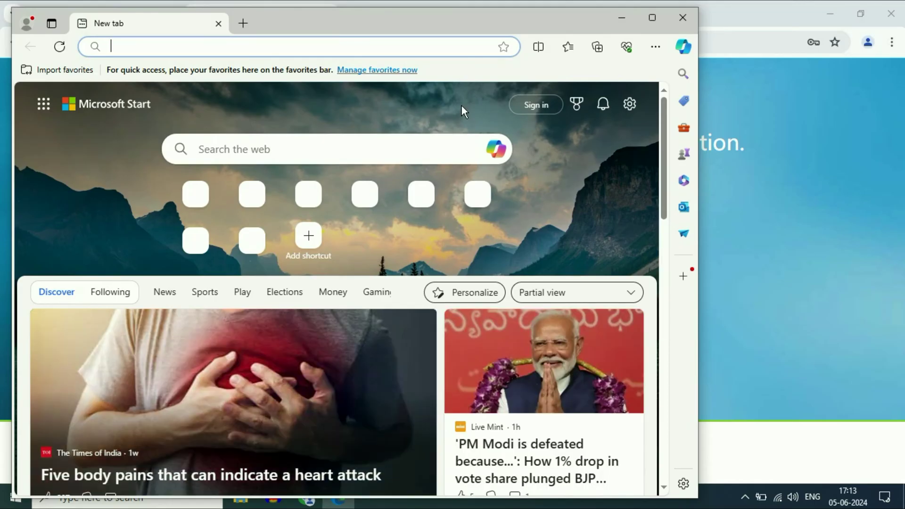
{"action": "left_click", "coordinate": [620, 18]}
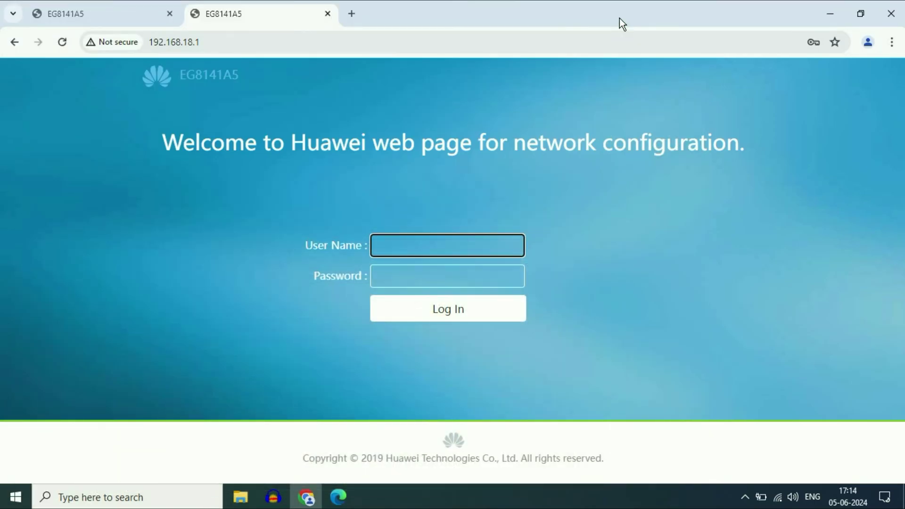
Minimize Chrome and open Network Connections via Network & Internet settings' Change adapter options
{"action": "left_click", "coordinate": [824, 10]}
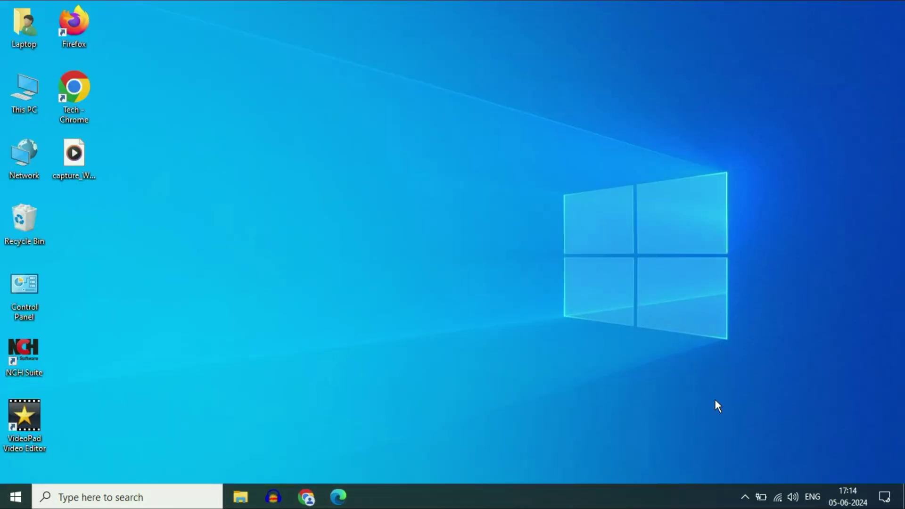
{"action": "right_click", "coordinate": [778, 498]}
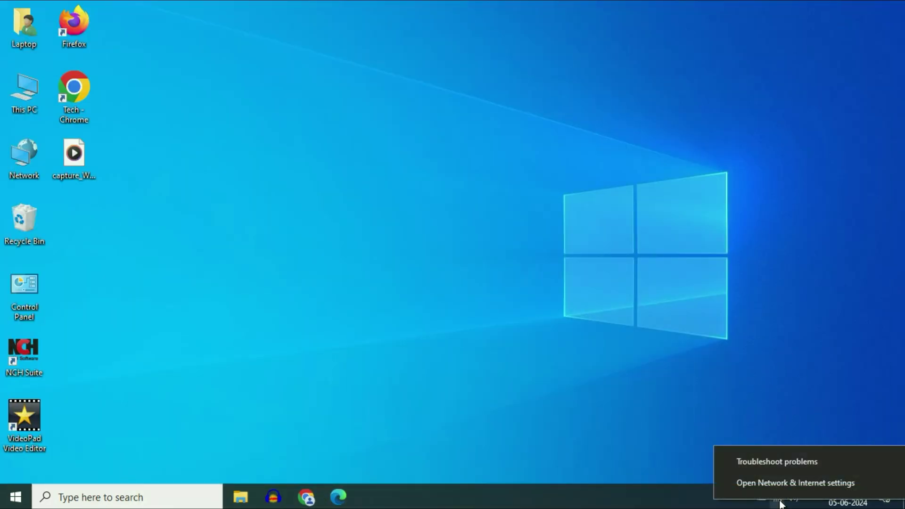
{"action": "left_click", "coordinate": [808, 486]}
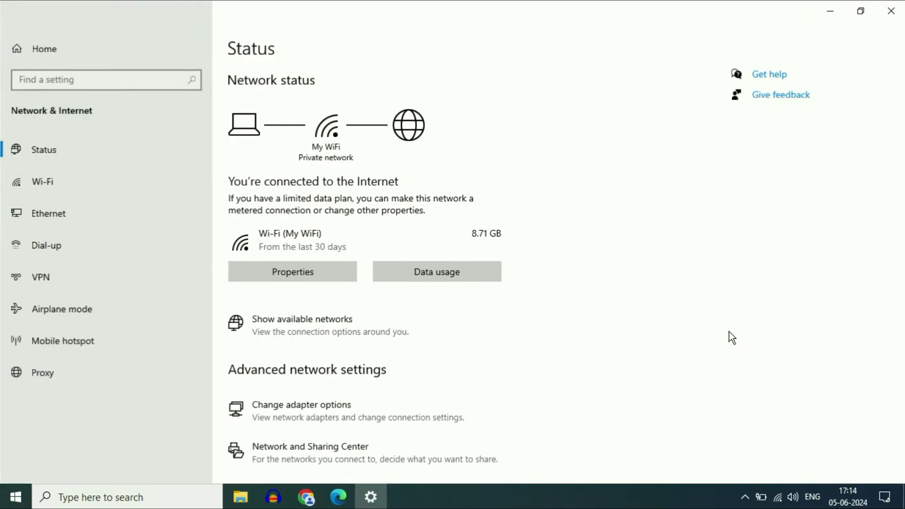
{"action": "scroll", "coordinate": [589, 317], "scroll_direction": "down", "scroll_amount": 3}
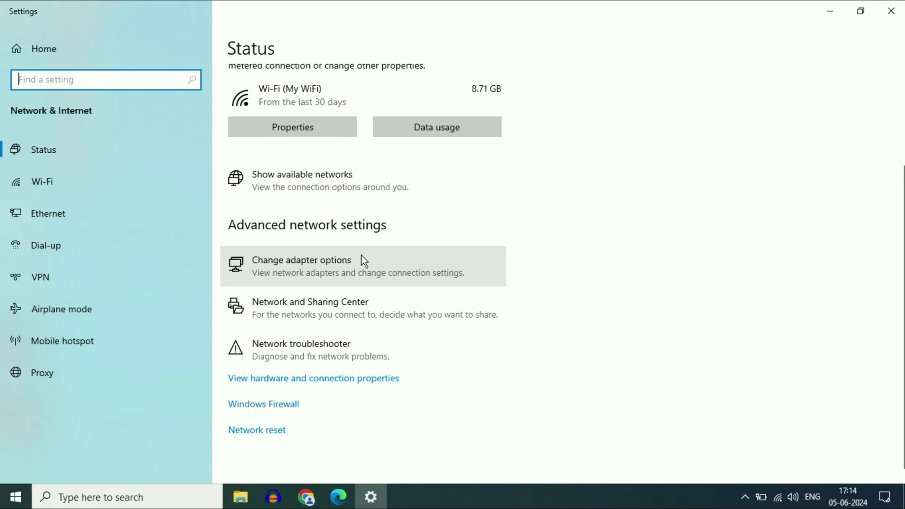
{"action": "left_click", "coordinate": [330, 268]}
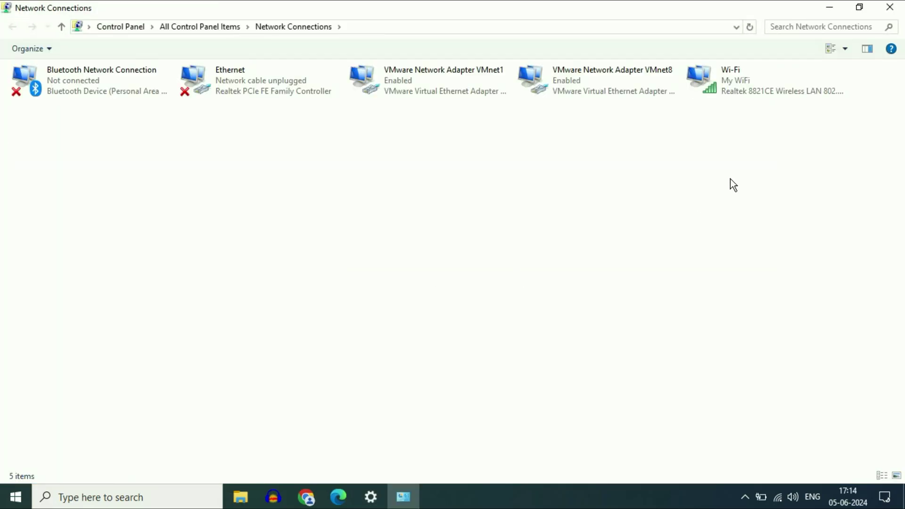
Confirm the Wi-Fi adapter's IPv4 properties obtain IP and DNS addresses automatically
{"action": "left_click", "coordinate": [744, 87]}
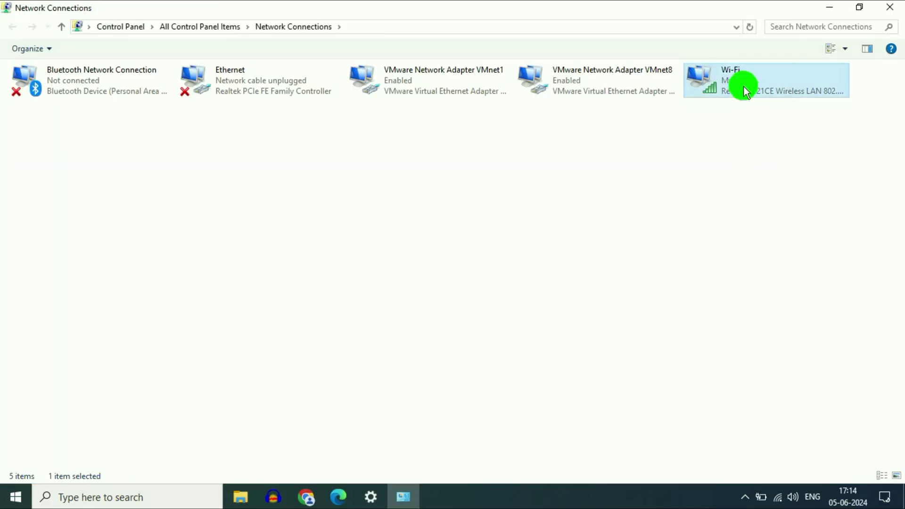
{"action": "right_click", "coordinate": [719, 78]}
{"action": "left_click", "coordinate": [752, 213]}
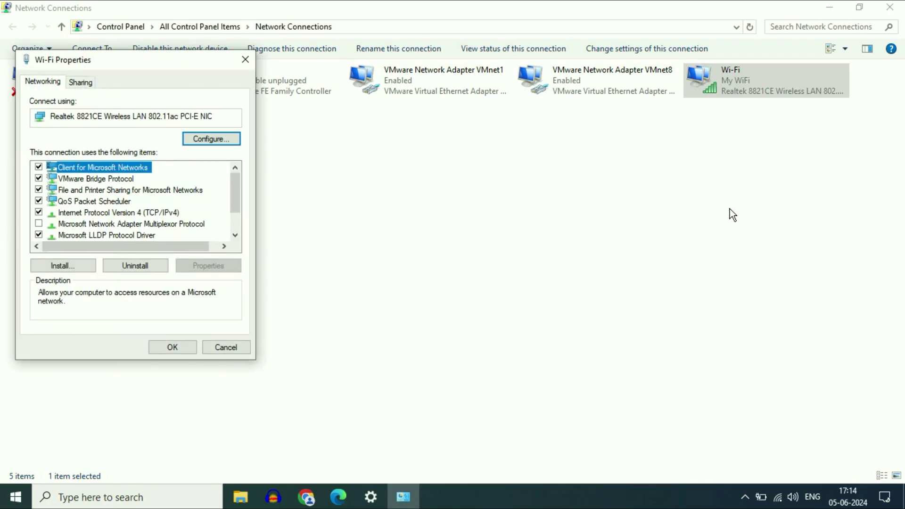
{"action": "left_click", "coordinate": [80, 213]}
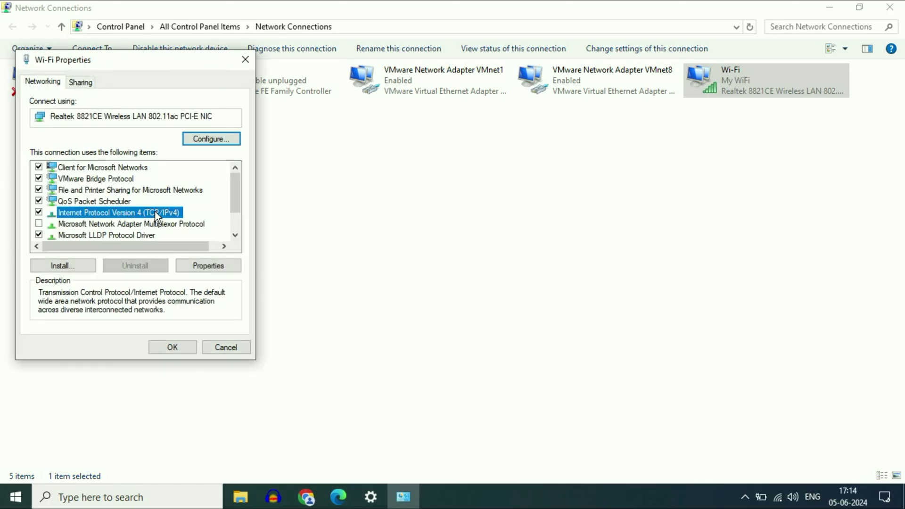
{"action": "left_click", "coordinate": [214, 264]}
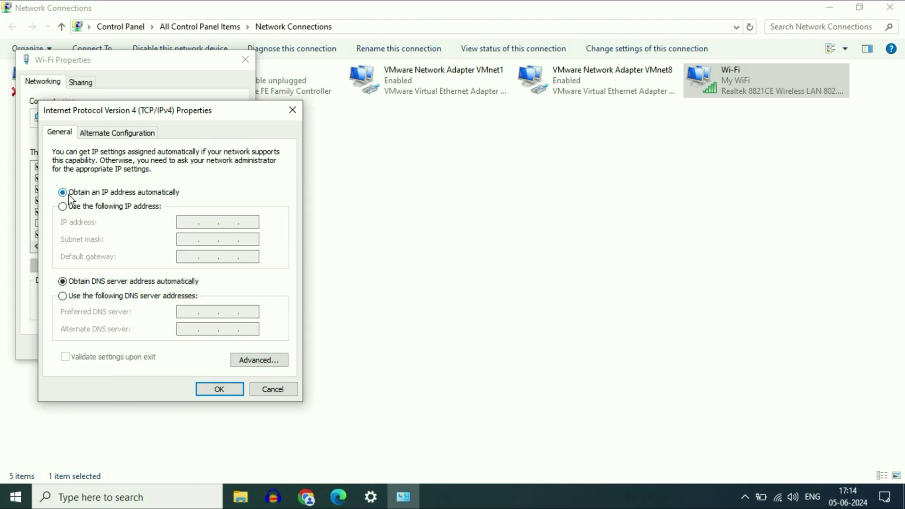
{"action": "left_click", "coordinate": [217, 389]}
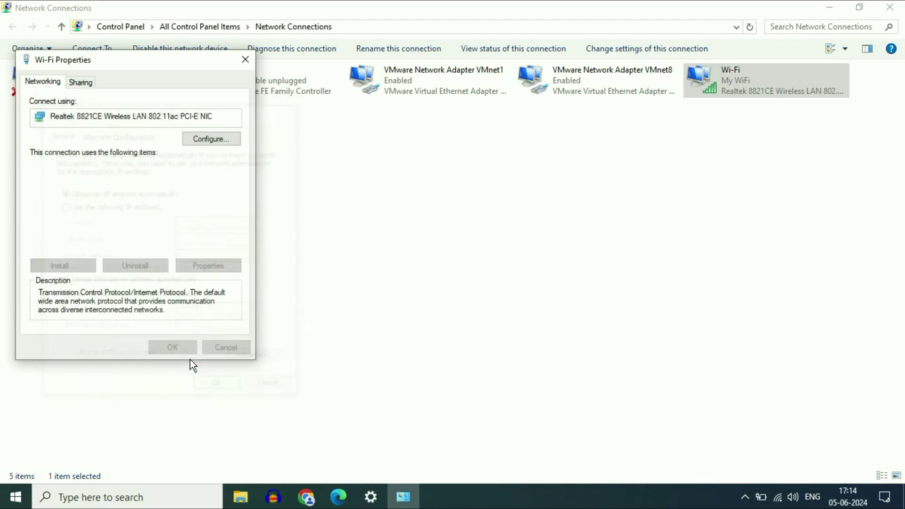
Close Wi-Fi properties and Network Connections, and minimize Settings to the desktop
{"action": "left_click", "coordinate": [173, 347]}
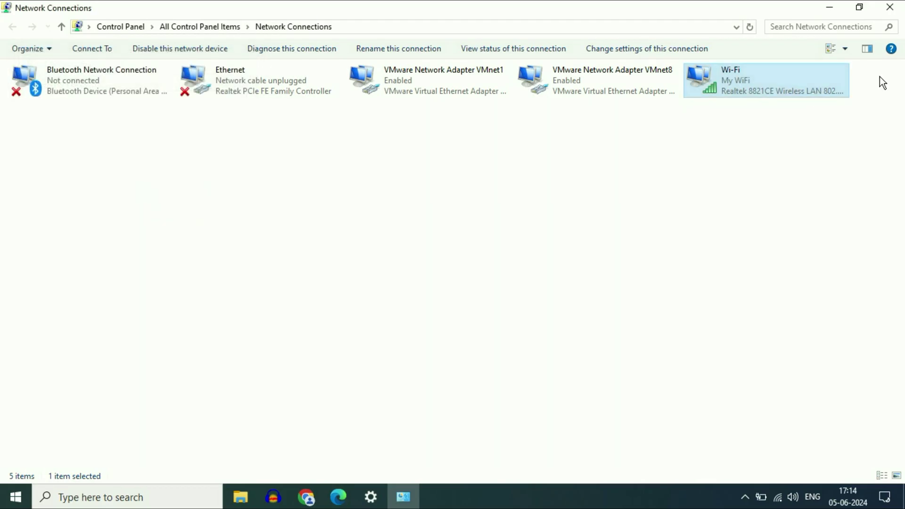
{"action": "left_click", "coordinate": [890, 7]}
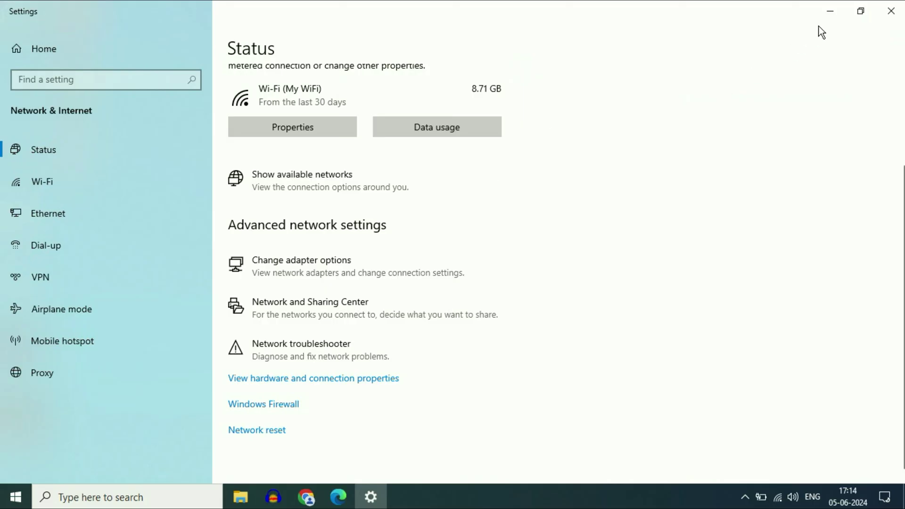
{"action": "left_click", "coordinate": [833, 16]}
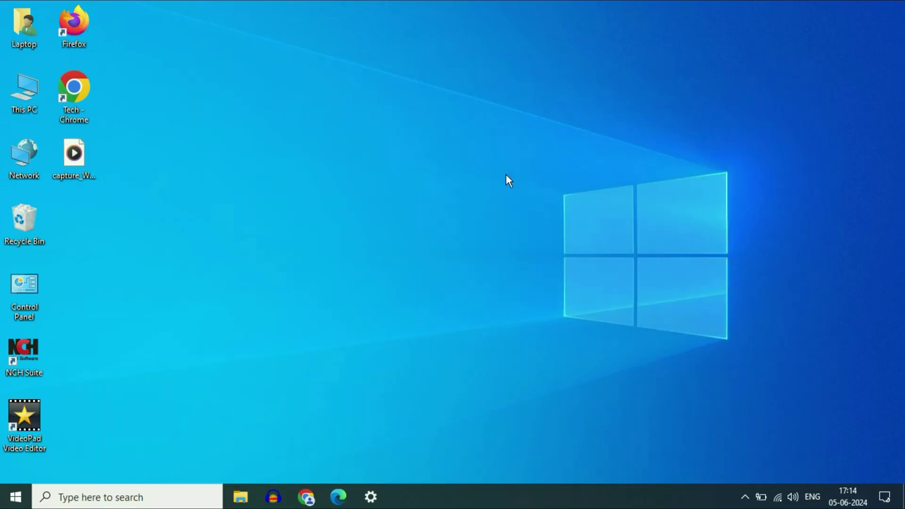